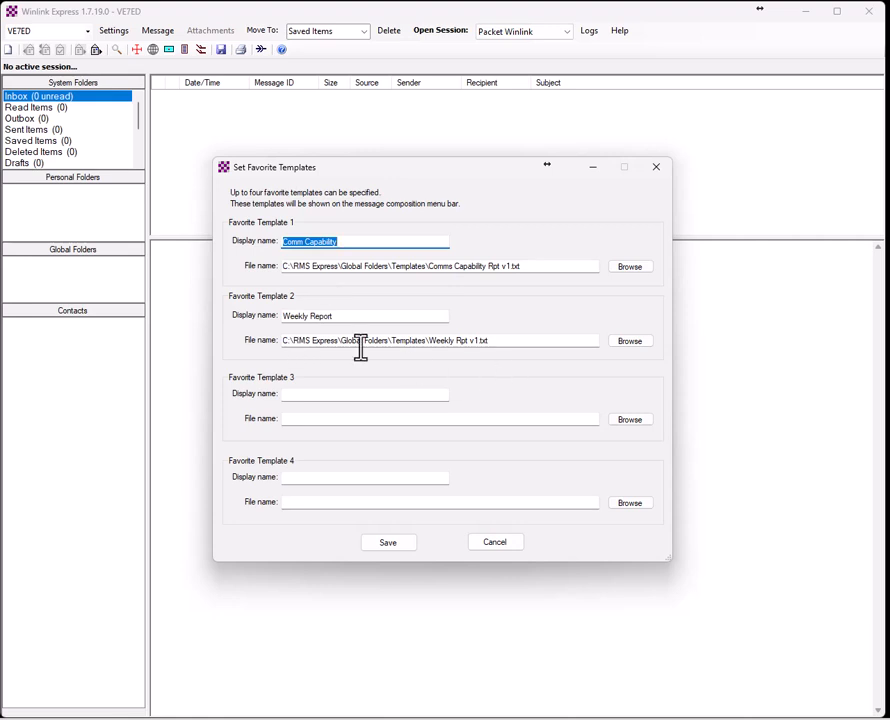
Close the favorite templates settings without saving and start a new message from the Comm Capability favorite template.
{"action": "left_click", "coordinate": [500, 544]}
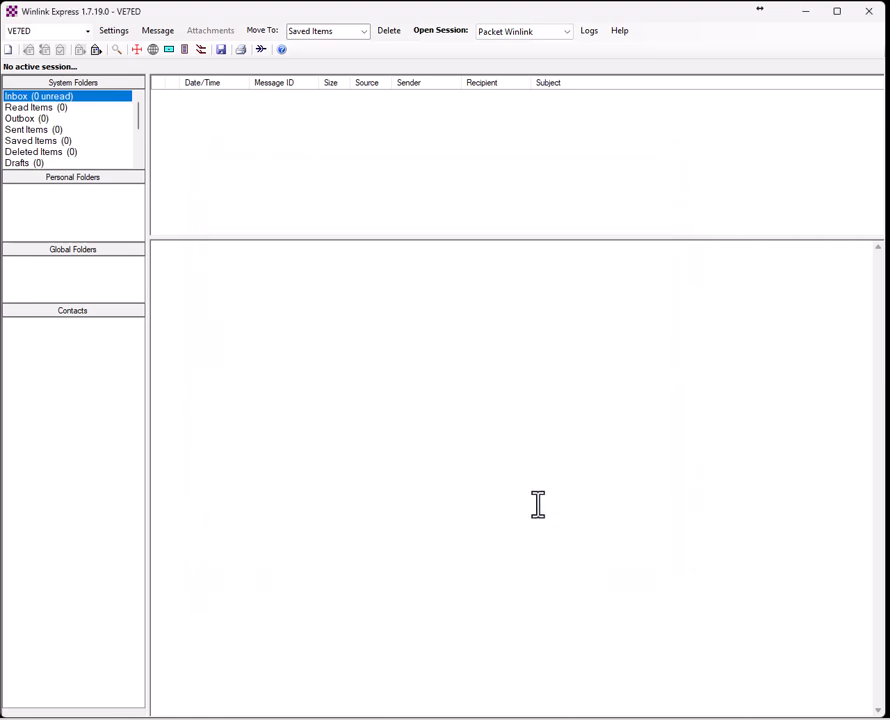
{"action": "left_click", "coordinate": [160, 35]}
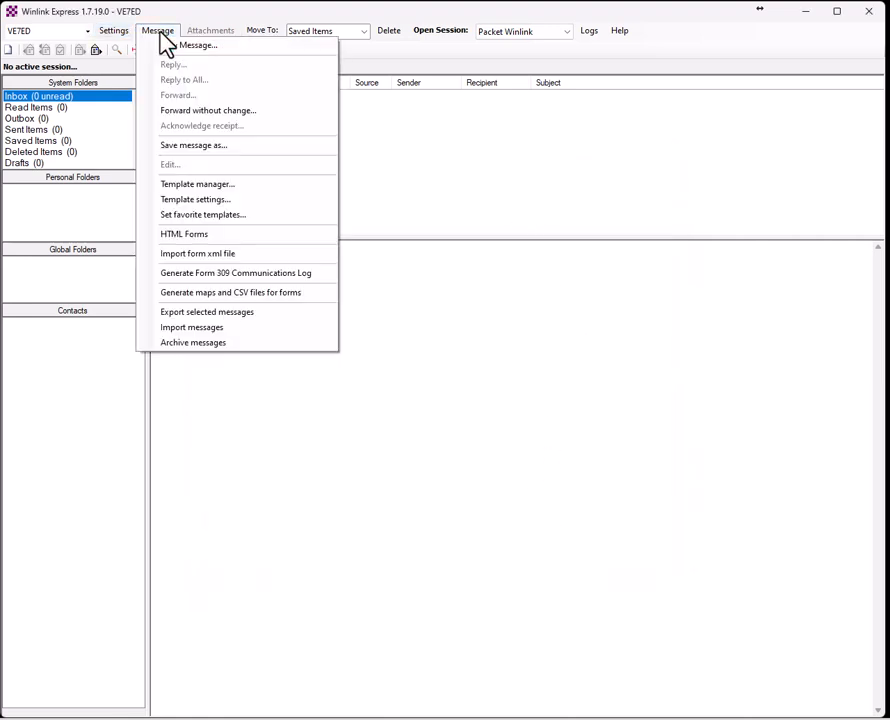
{"action": "left_click", "coordinate": [169, 46]}
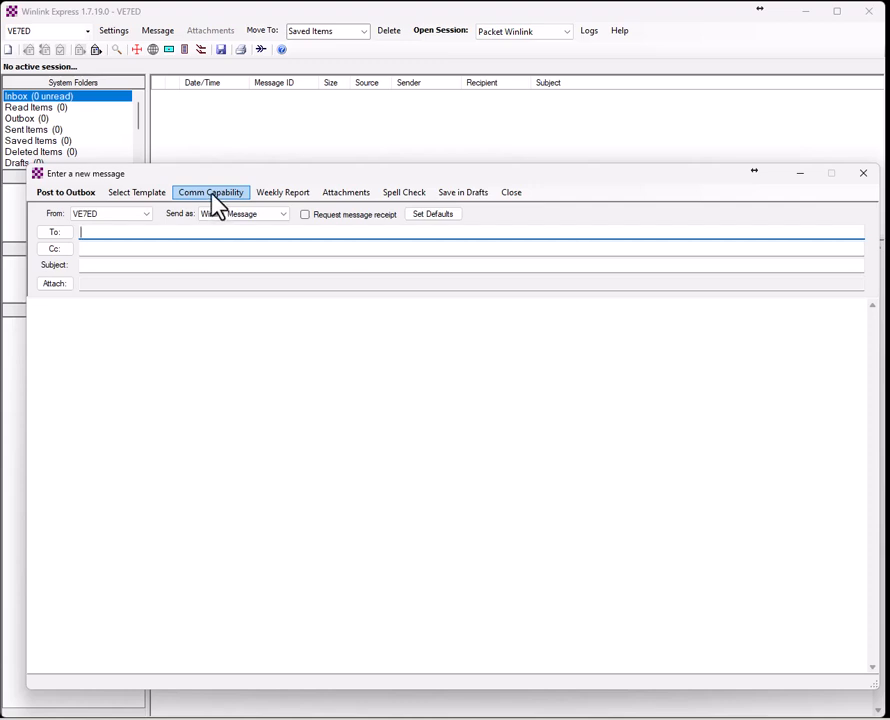
{"action": "left_click", "coordinate": [212, 193]}
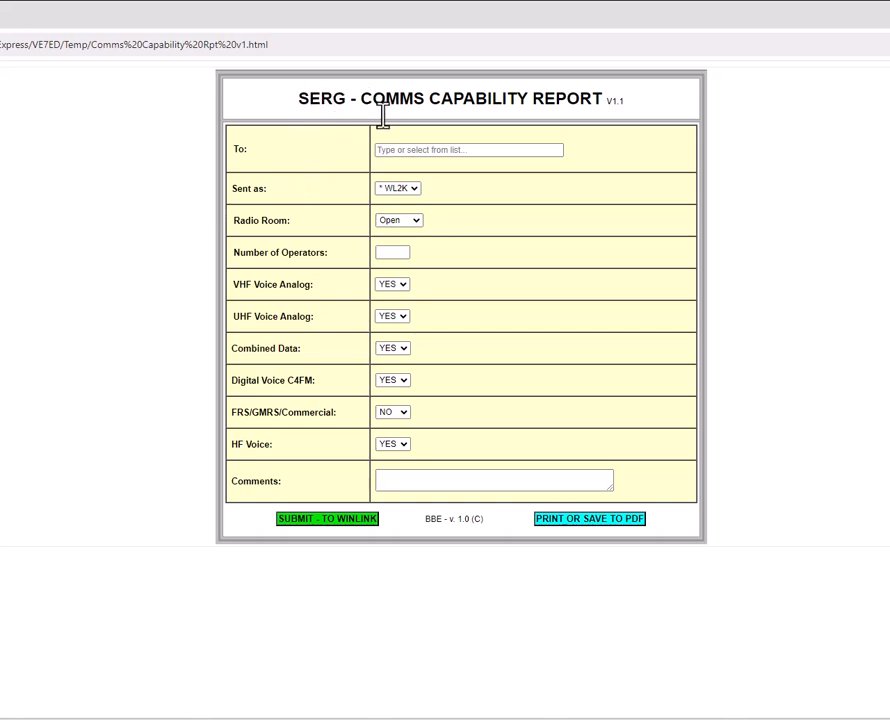
Address the Comms Capability Report to CRD Fisgard (VE7CRD), CRD JDF (VA7JDF), Metchosin (VE7MEP) and Sooke (VE7SOK).
{"action": "left_click", "coordinate": [524, 150]}
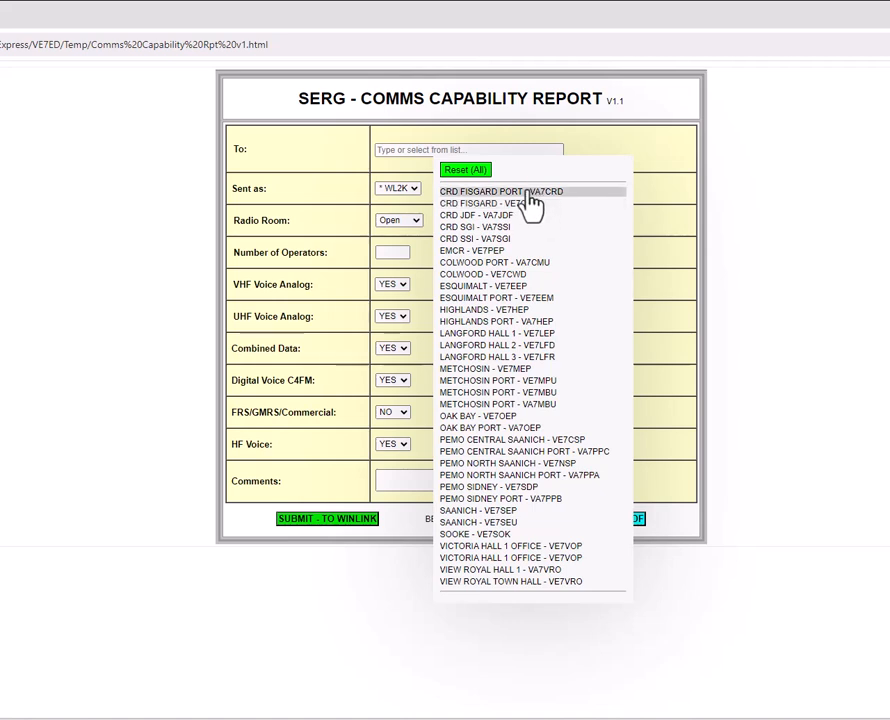
{"action": "left_click", "coordinate": [528, 192]}
{"action": "left_click", "coordinate": [528, 192]}
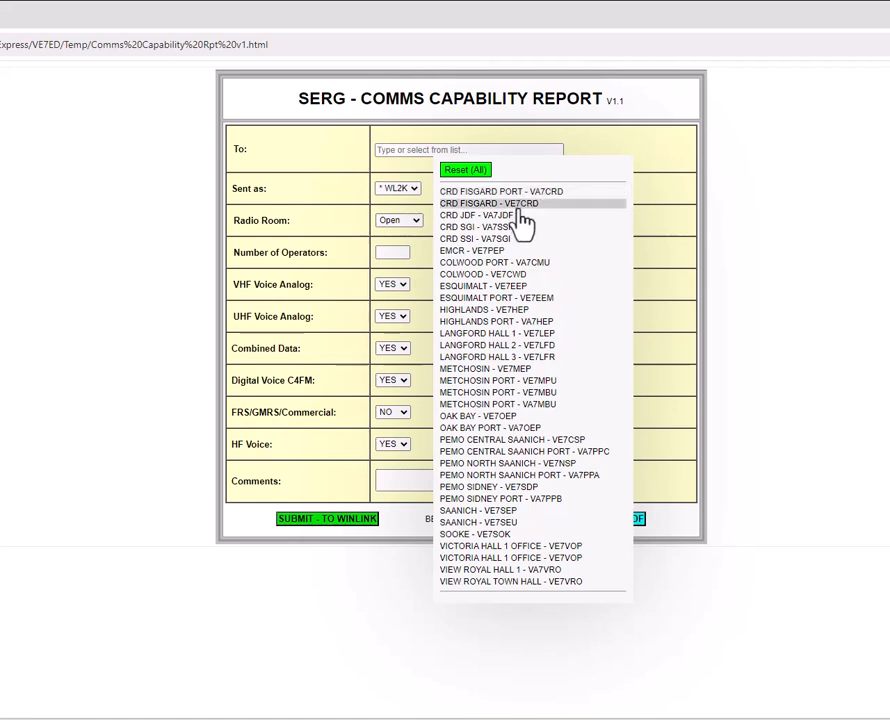
{"action": "left_click", "coordinate": [524, 205]}
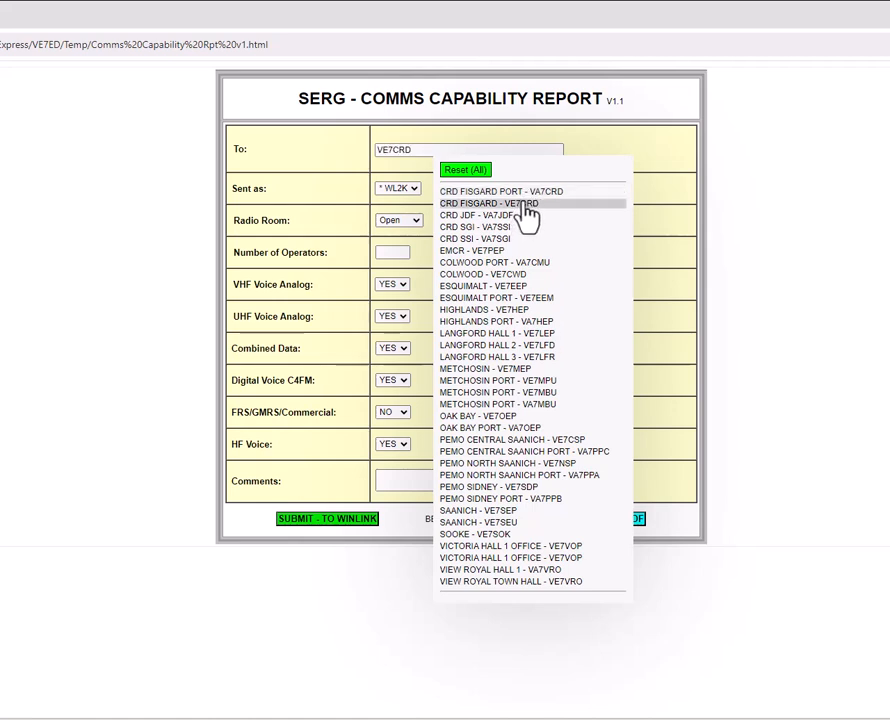
{"action": "left_click", "coordinate": [508, 217]}
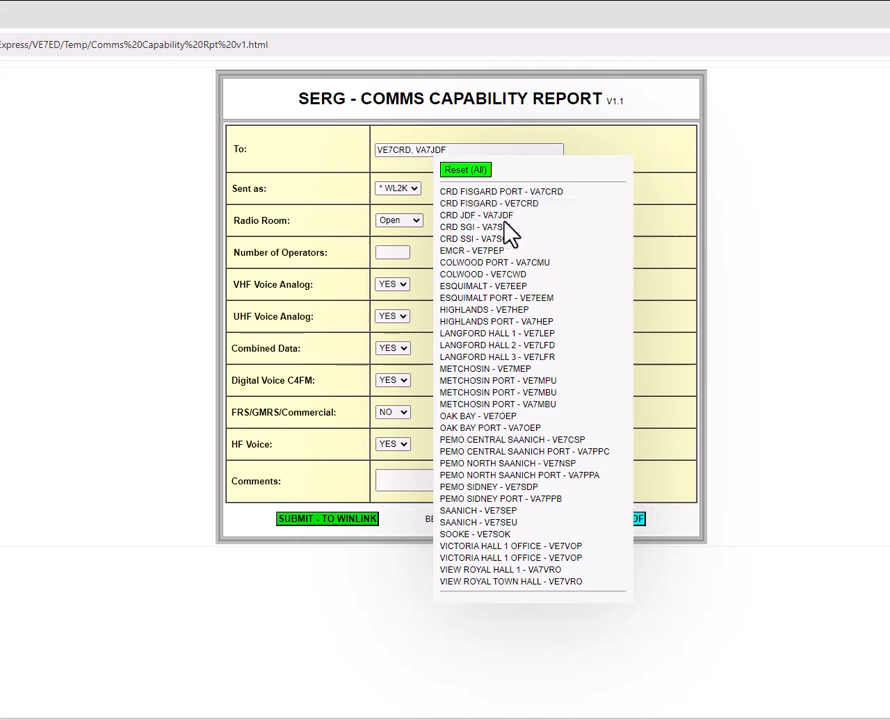
{"action": "left_click", "coordinate": [525, 370]}
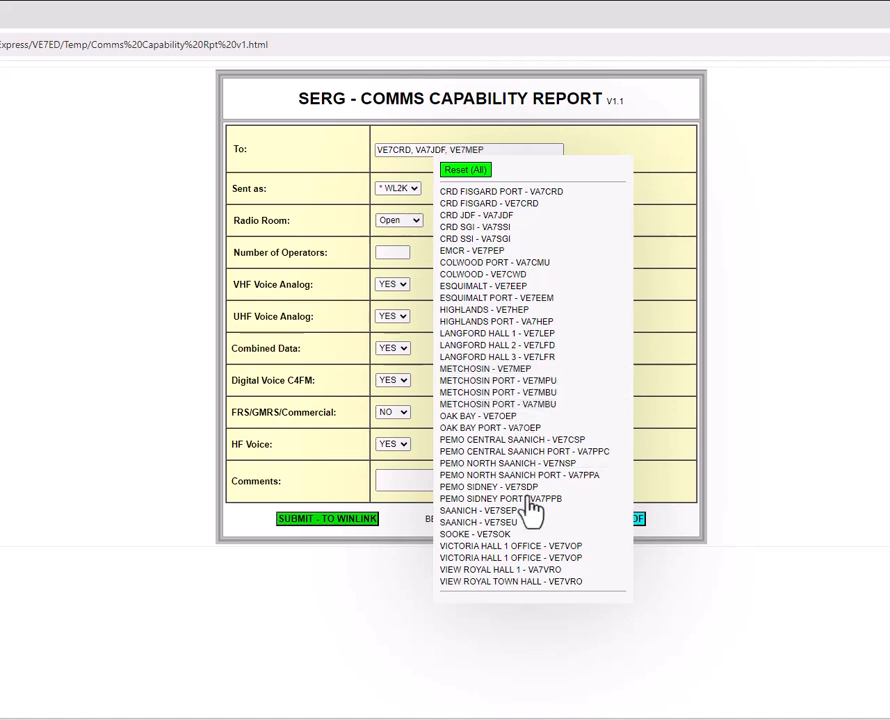
{"action": "left_click", "coordinate": [515, 535]}
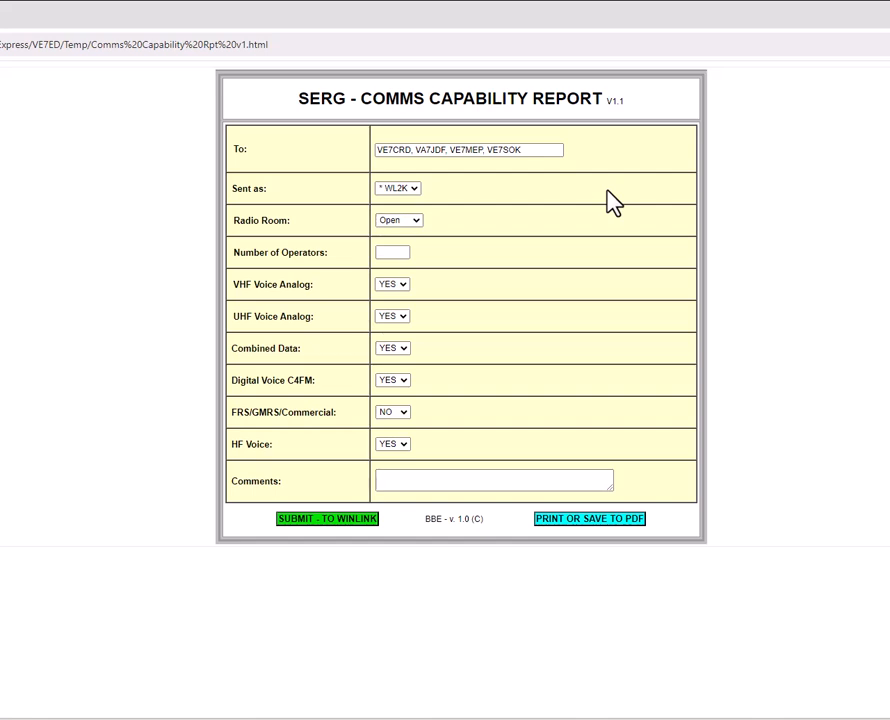
Set the report to be sent as P2P with 1 operator, and submit the form to Winlink.
{"action": "left_click", "coordinate": [411, 189]}
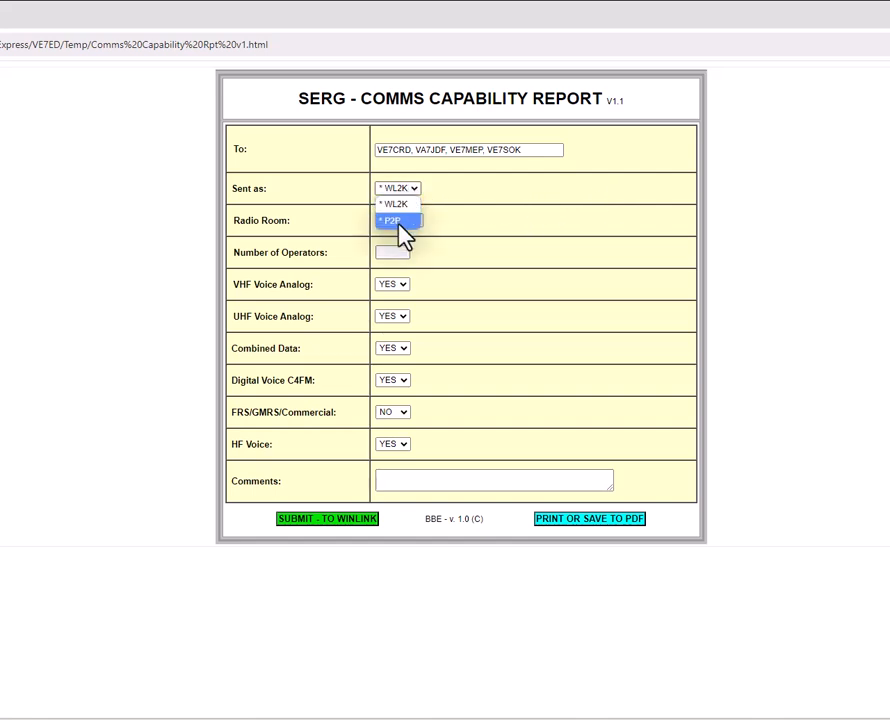
{"action": "left_click", "coordinate": [399, 222]}
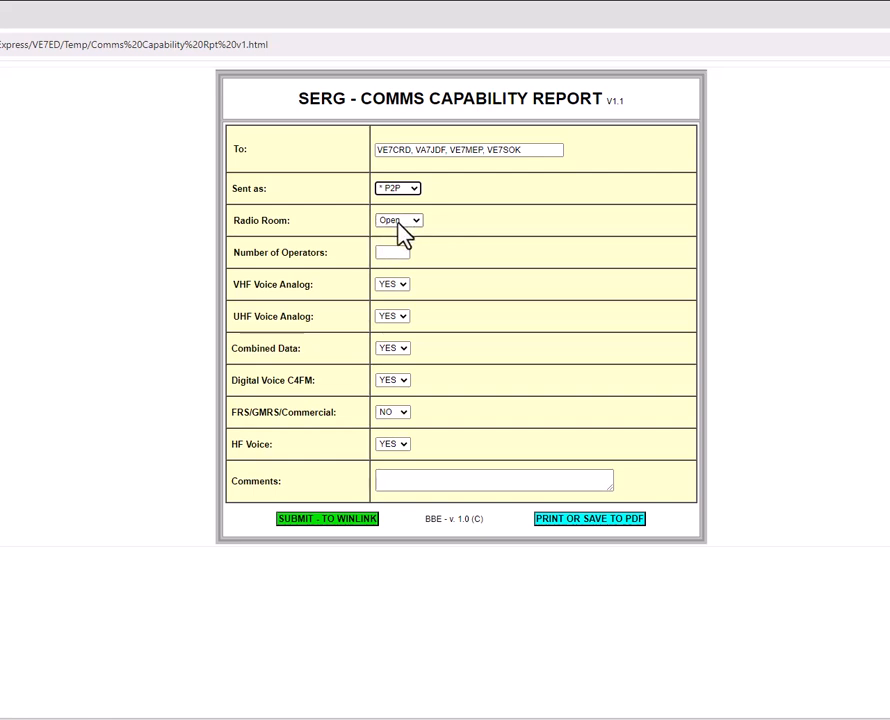
{"action": "left_click", "coordinate": [400, 252]}
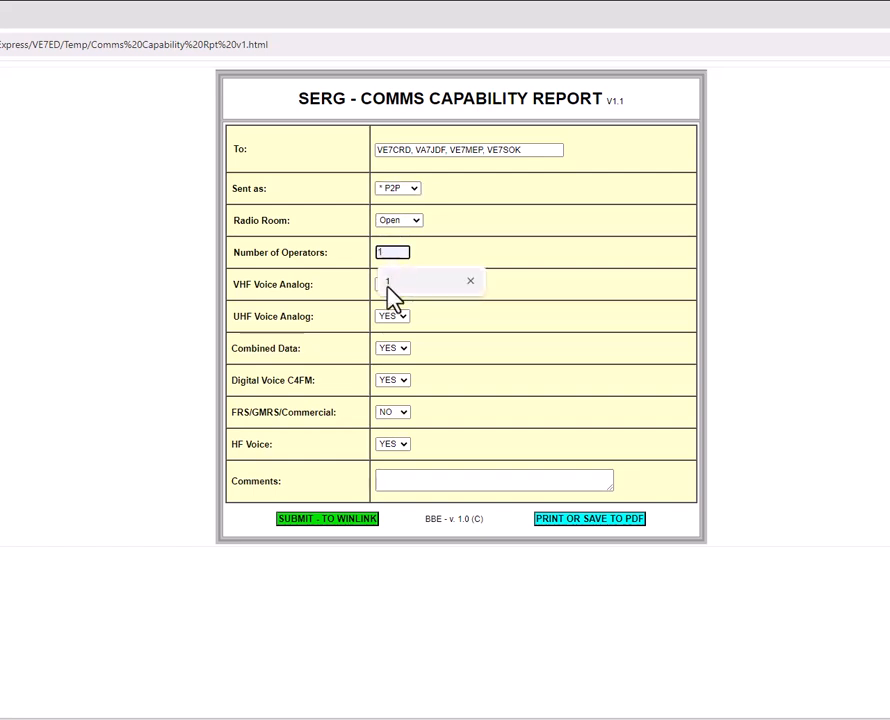
{"action": "left_click", "coordinate": [390, 287]}
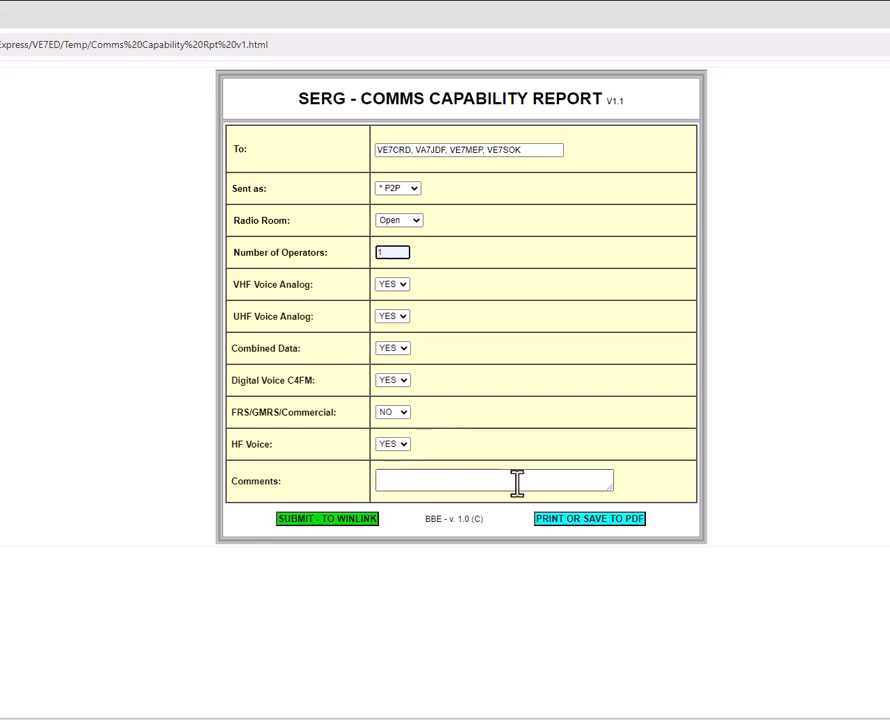
{"action": "left_click", "coordinate": [337, 520]}
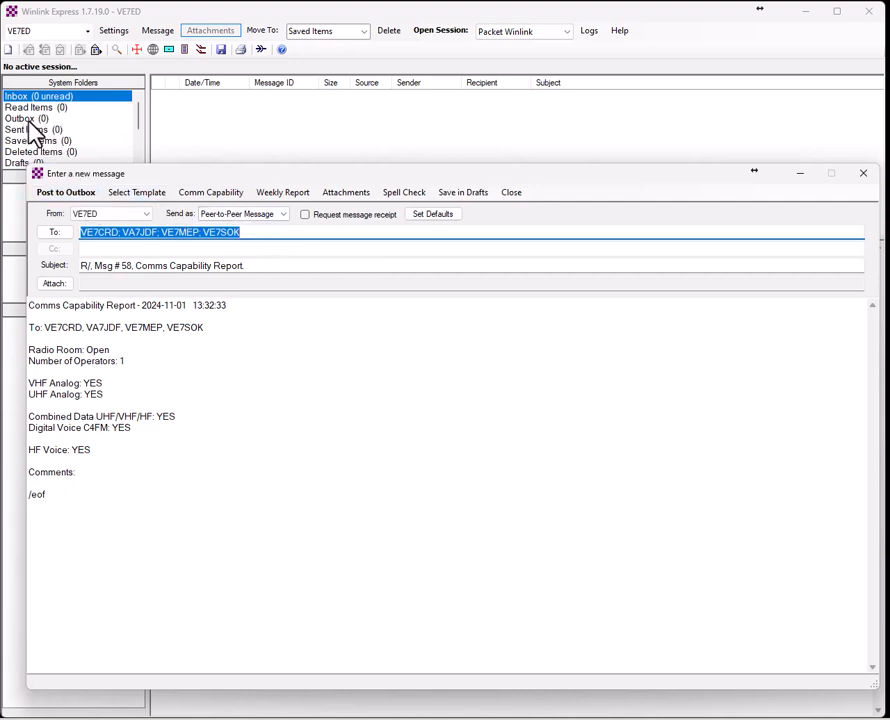
Post the report message to the Outbox and check the recipient lines in the copy for VE7CRD.
{"action": "left_click", "coordinate": [72, 194]}
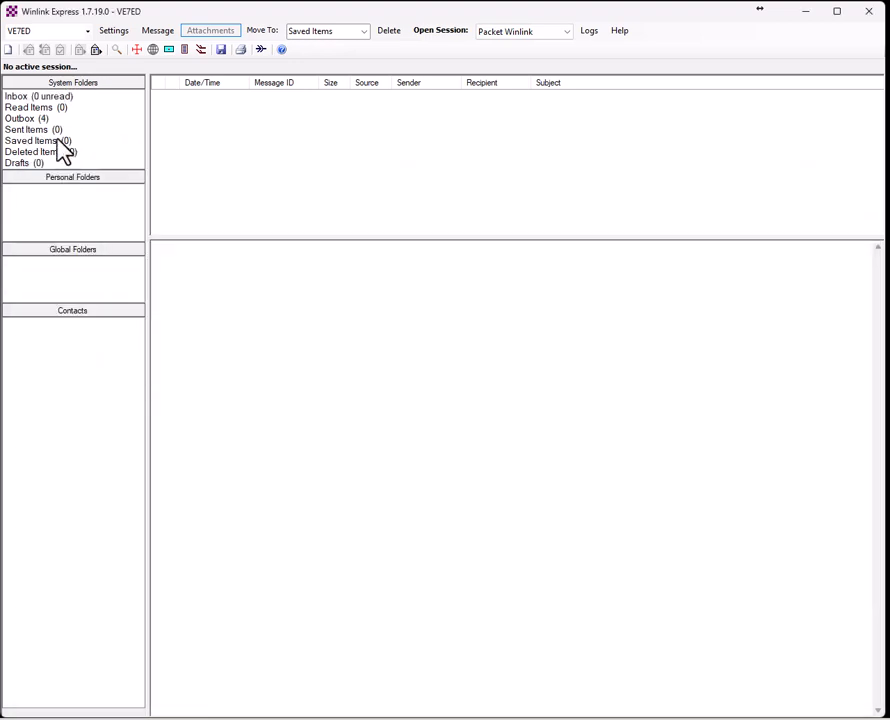
{"action": "left_click", "coordinate": [27, 118]}
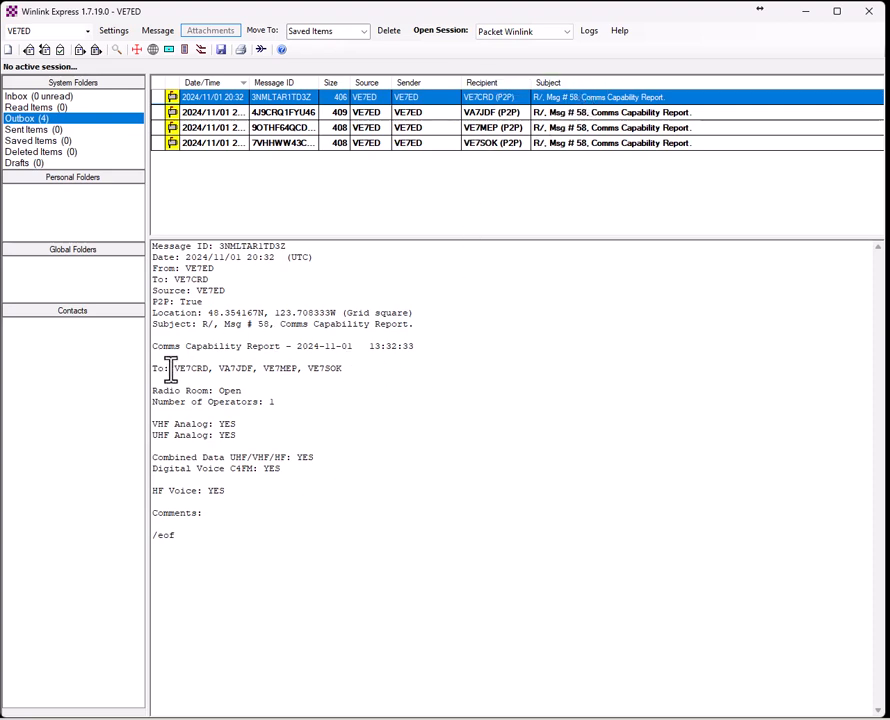
{"action": "left_click_drag", "start_coordinate": [171, 368], "coordinate": [370, 368]}
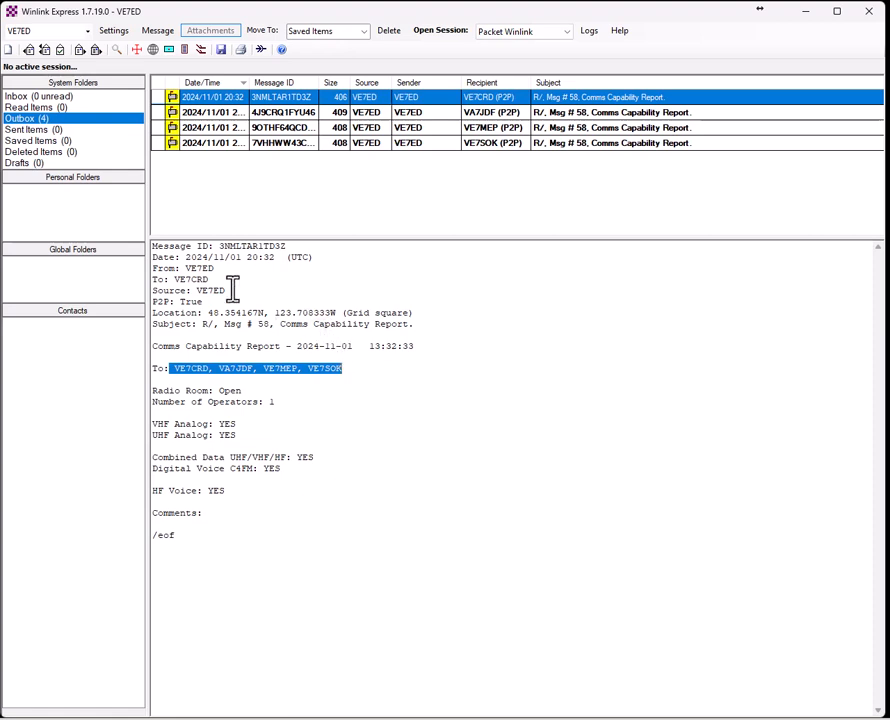
{"action": "left_click_drag", "start_coordinate": [175, 280], "coordinate": [230, 279]}
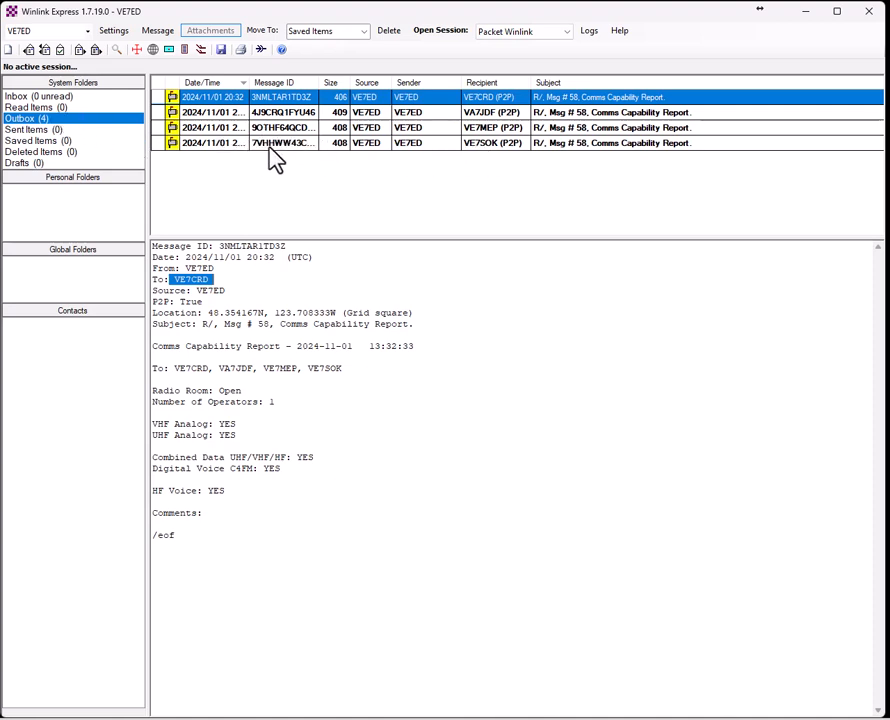
{"action": "double_click", "coordinate": [214, 150]}
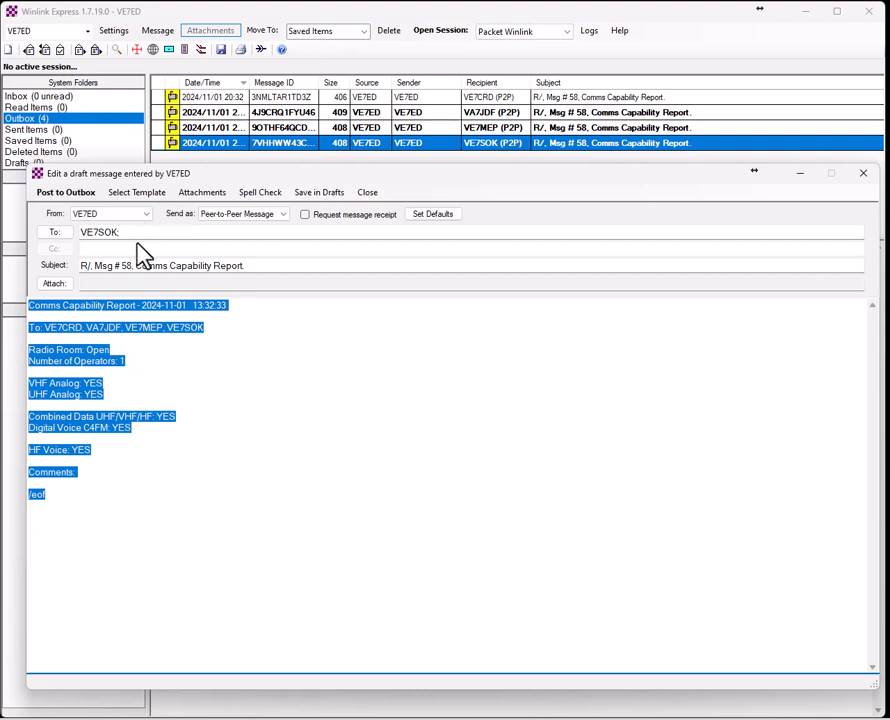
{"action": "left_click", "coordinate": [254, 397]}
{"action": "left_click_drag", "start_coordinate": [29, 327], "coordinate": [256, 334]}
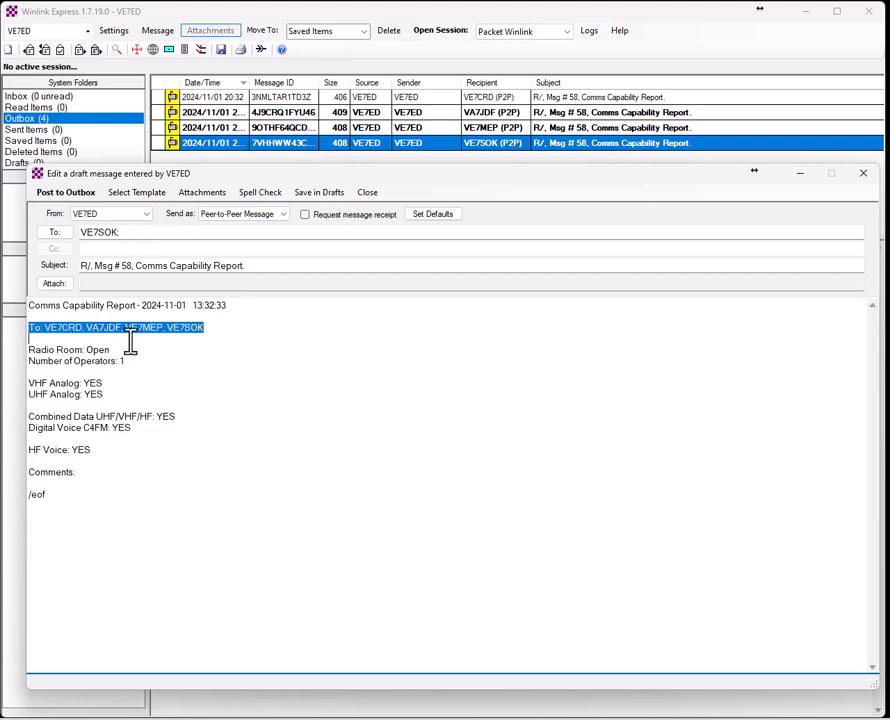
{"action": "left_click", "coordinate": [242, 327]}
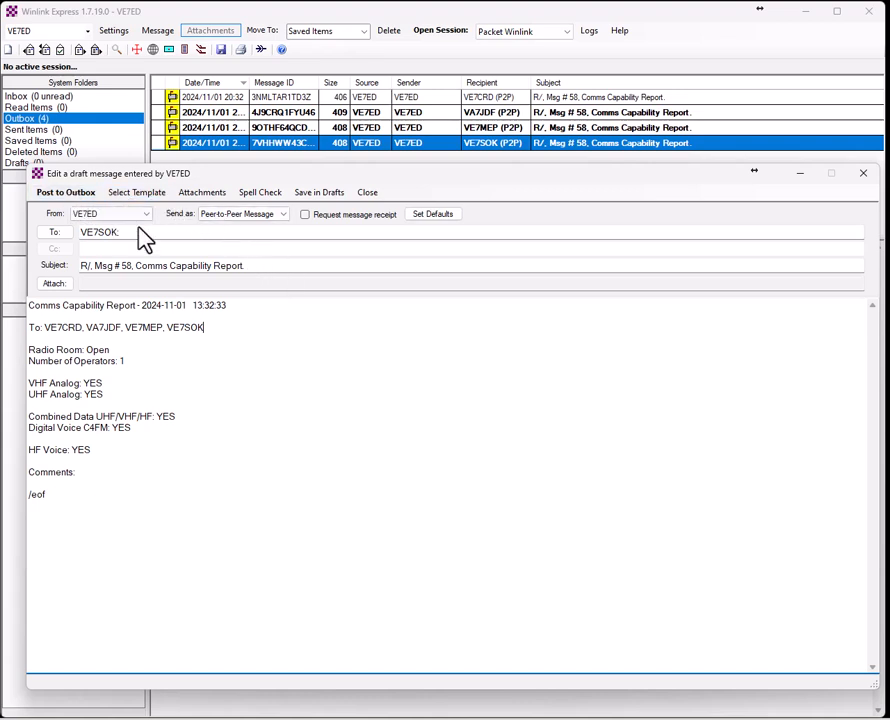
{"action": "left_click", "coordinate": [65, 193]}
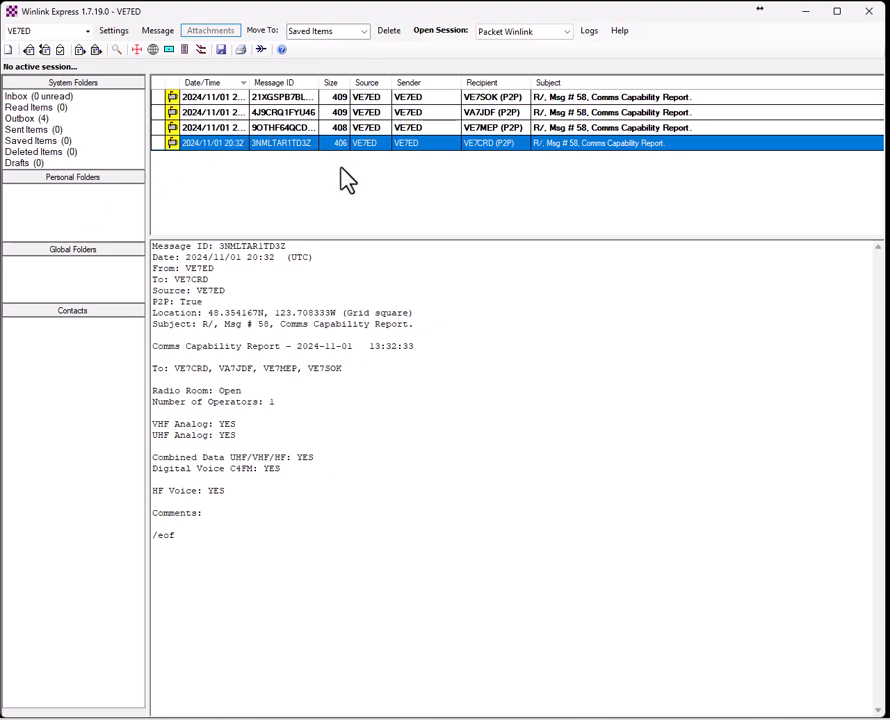
{"action": "left_click", "coordinate": [30, 118]}
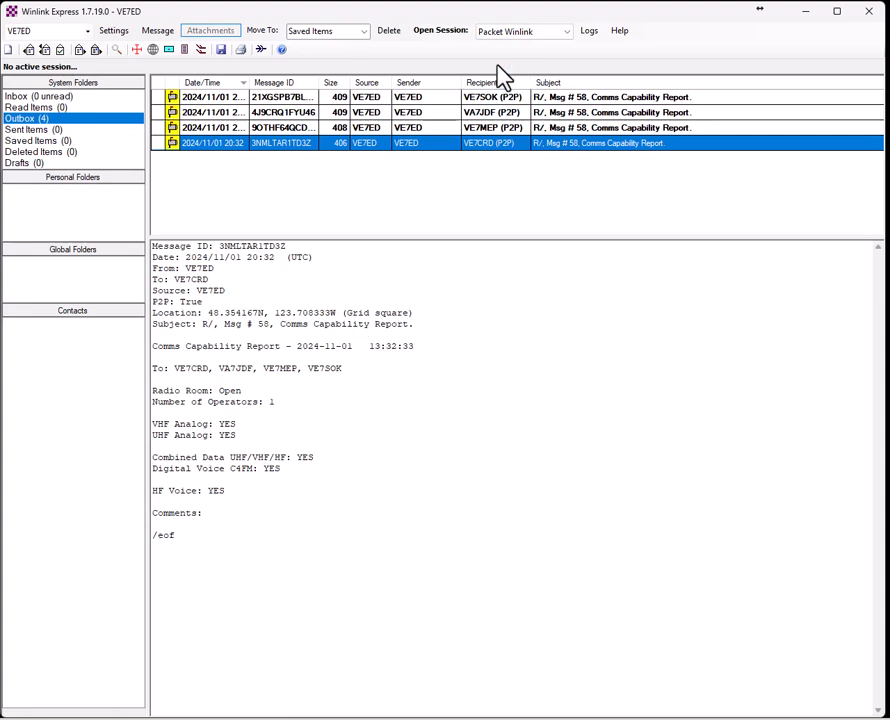
Choose Packet P2P as the session type and open the session.
{"action": "left_click", "coordinate": [493, 33]}
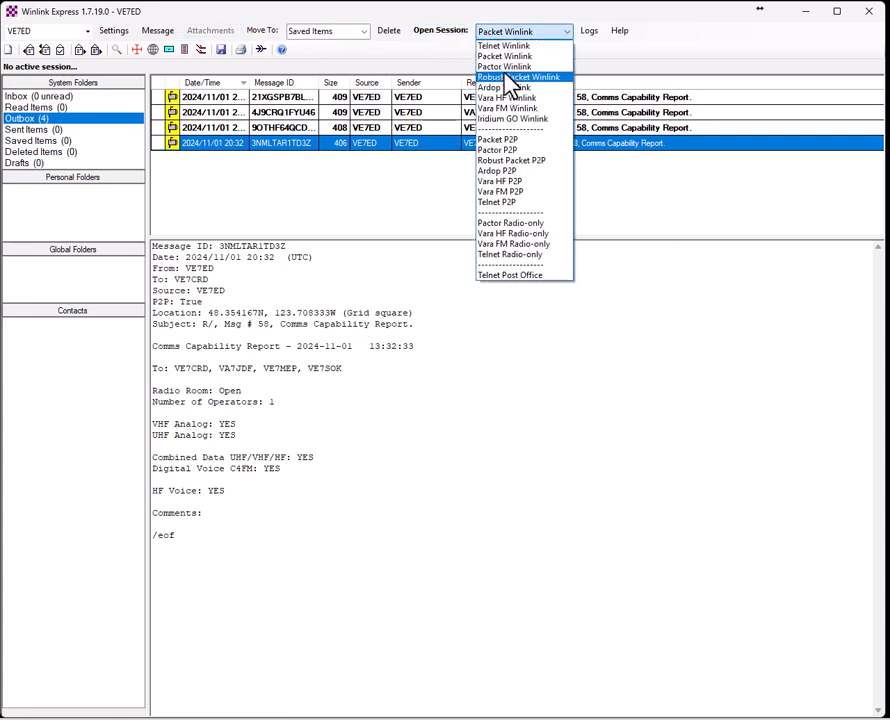
{"action": "left_click", "coordinate": [502, 140]}
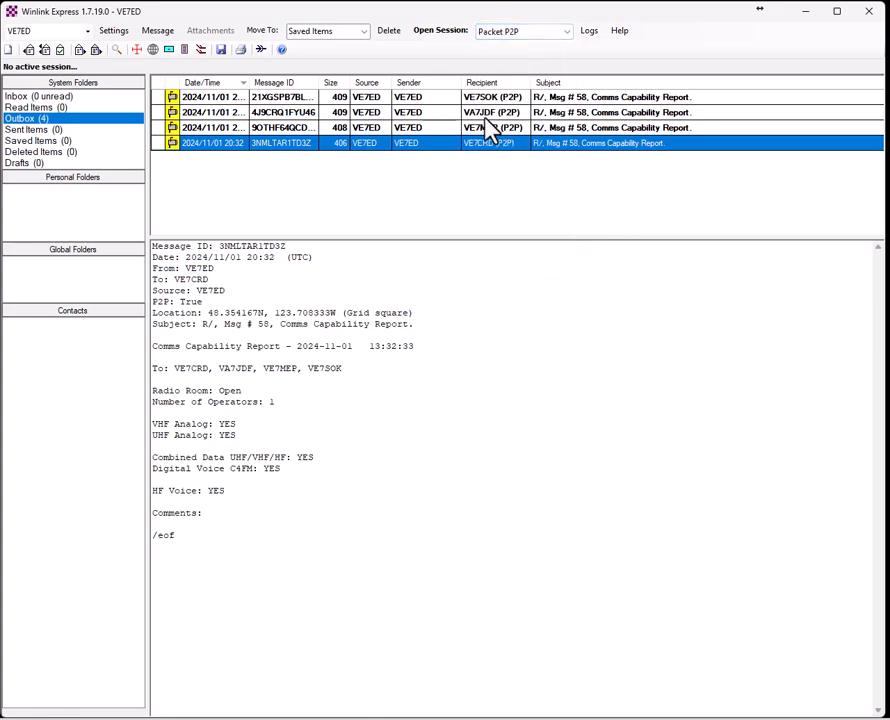
{"action": "left_click", "coordinate": [440, 32]}
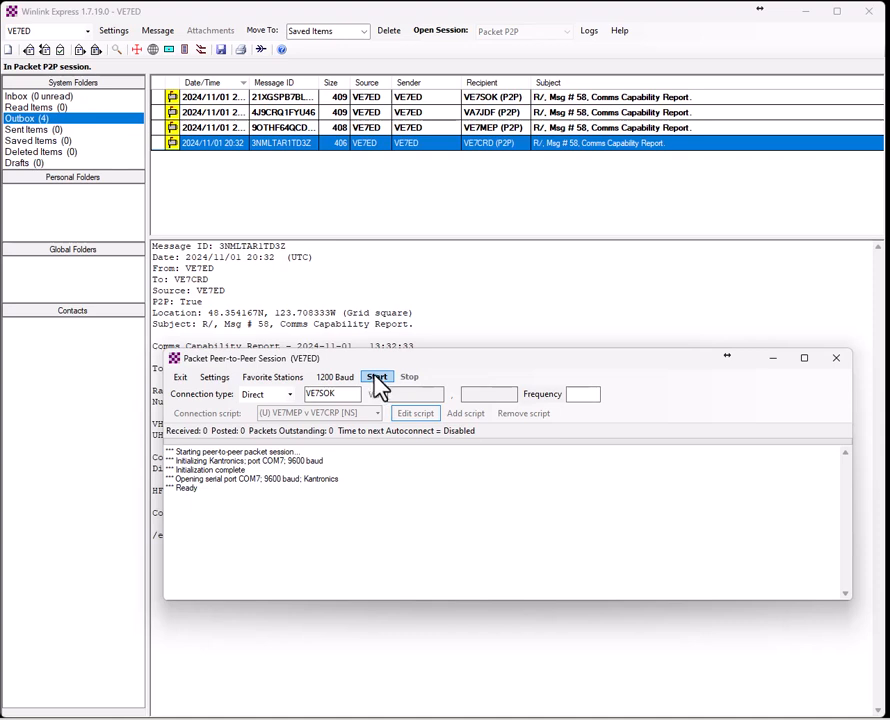
{"action": "left_click", "coordinate": [377, 377]}
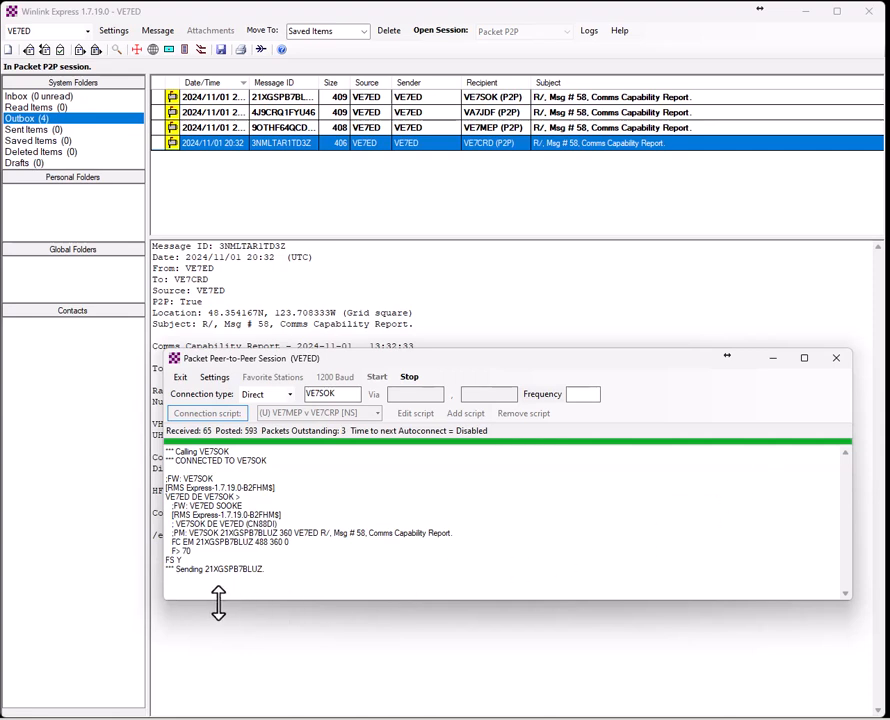
{"action": "left_click_drag", "start_coordinate": [218, 601], "coordinate": [229, 646]}
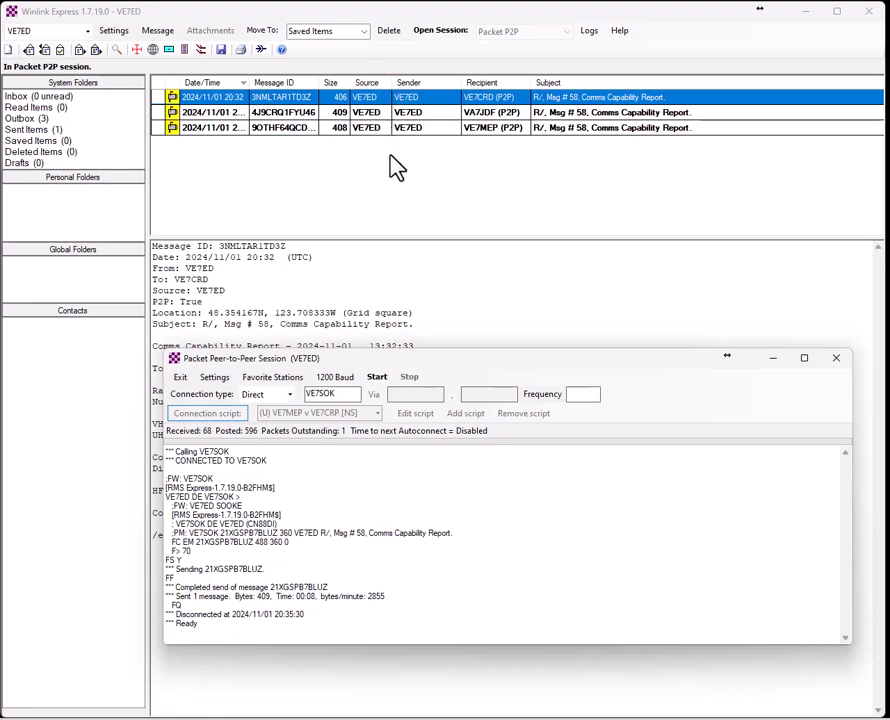
{"action": "left_click", "coordinate": [837, 360]}
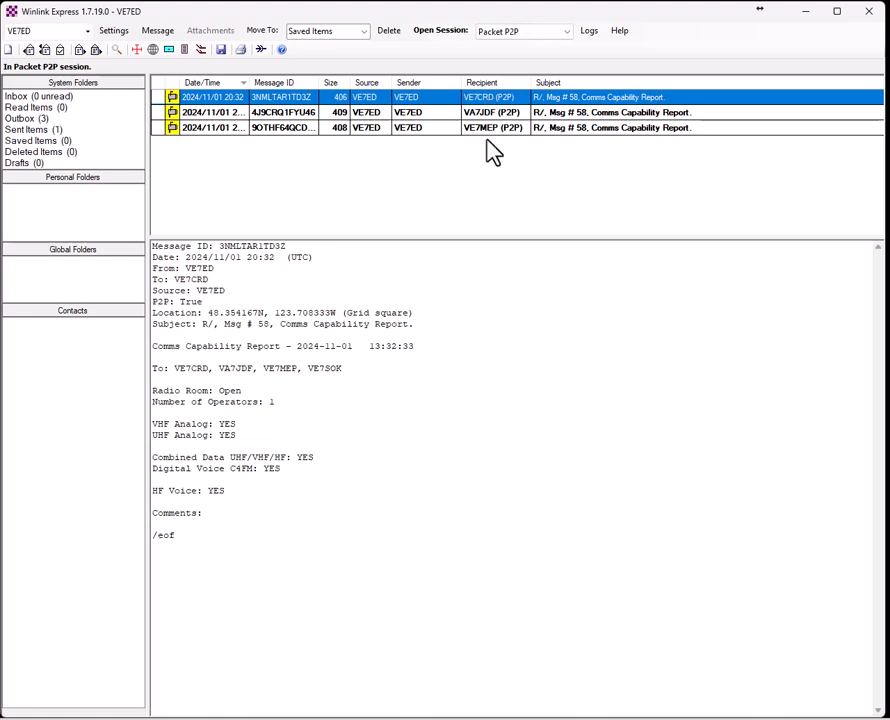
Open the VE7CRD message in the Outbox for editing and change its send type to Winlink Message.
{"action": "double_click", "coordinate": [421, 100]}
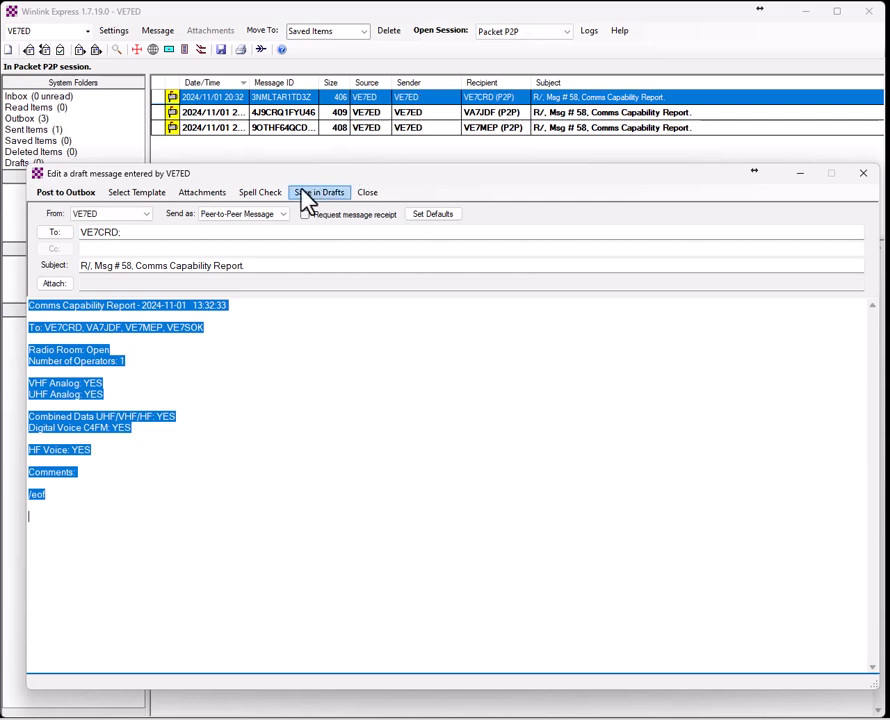
{"action": "left_click_drag", "start_coordinate": [254, 175], "coordinate": [299, 307]}
{"action": "left_click", "coordinate": [300, 346]}
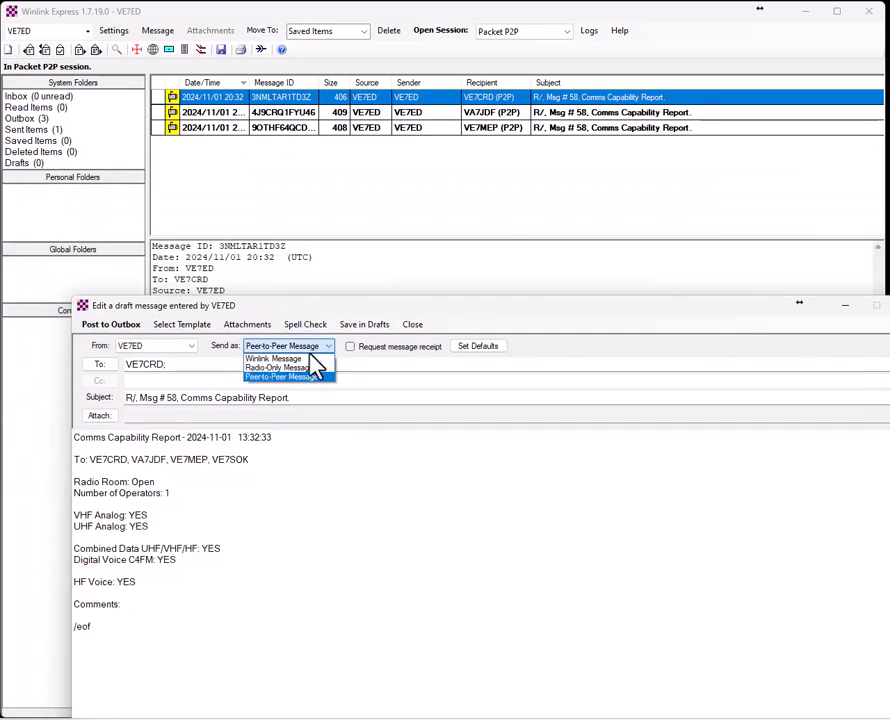
{"action": "left_click", "coordinate": [290, 358]}
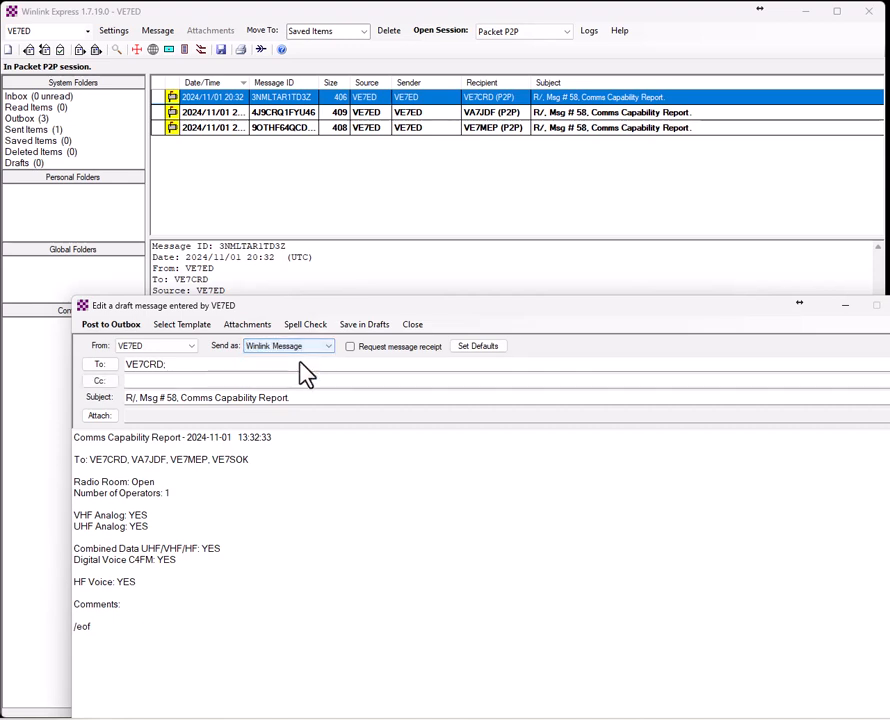
{"action": "left_click", "coordinate": [178, 366]}
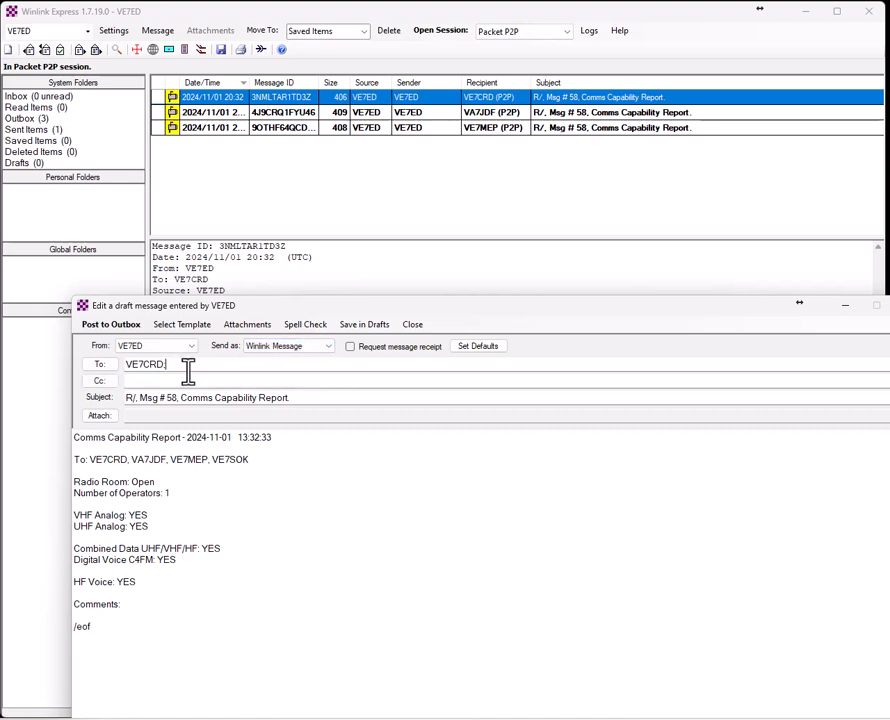
{"action": "type", "text": "va7"}
{"action": "type", "text": "p"}
{"action": "left_click", "coordinate": [362, 510]}
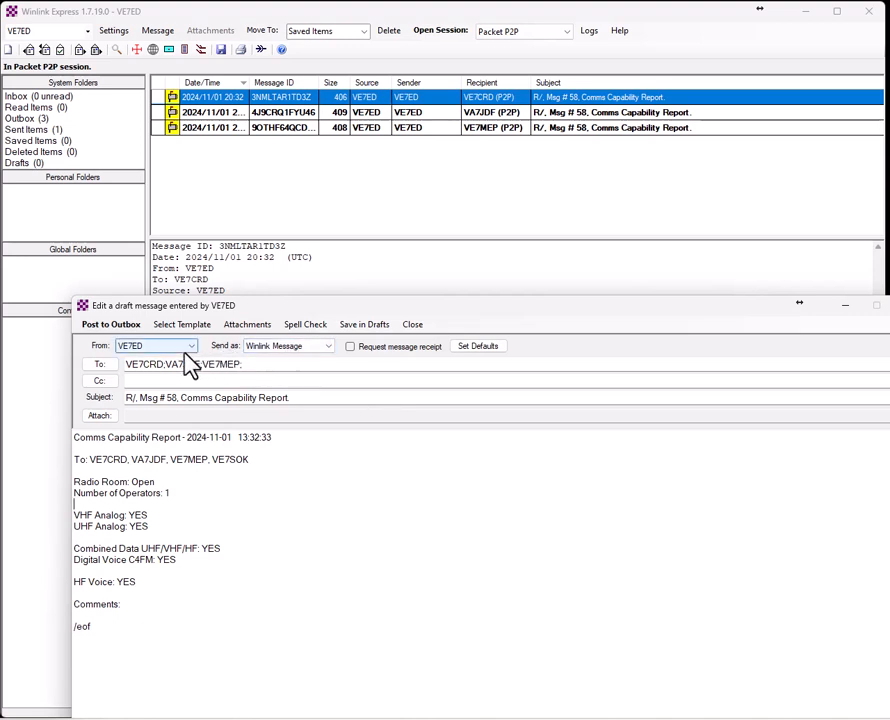
Post the readdressed report to the Outbox and open a Packet Winlink session.
{"action": "left_click", "coordinate": [119, 326]}
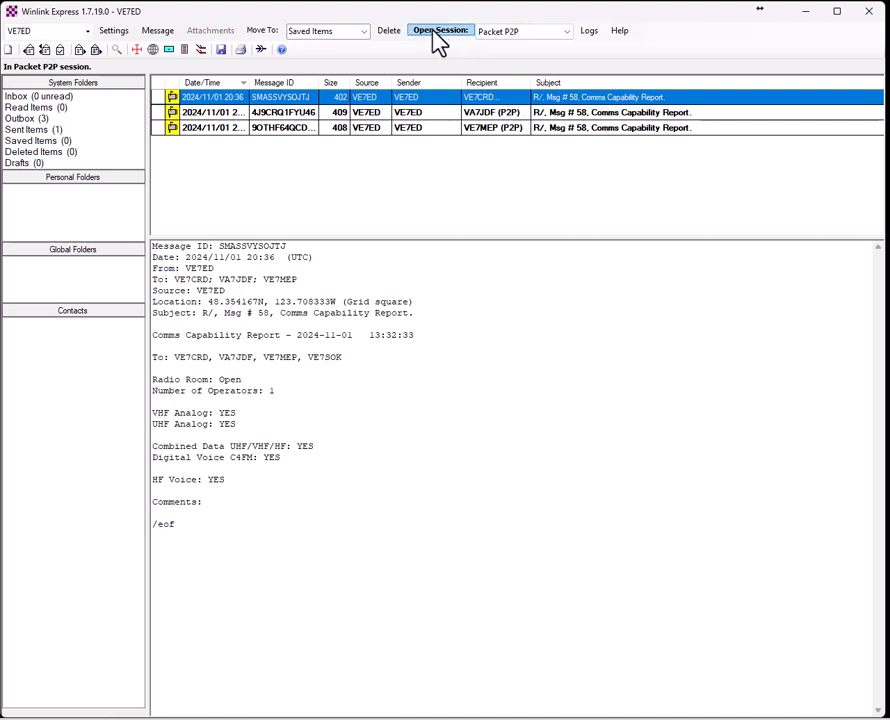
{"action": "left_click", "coordinate": [495, 32]}
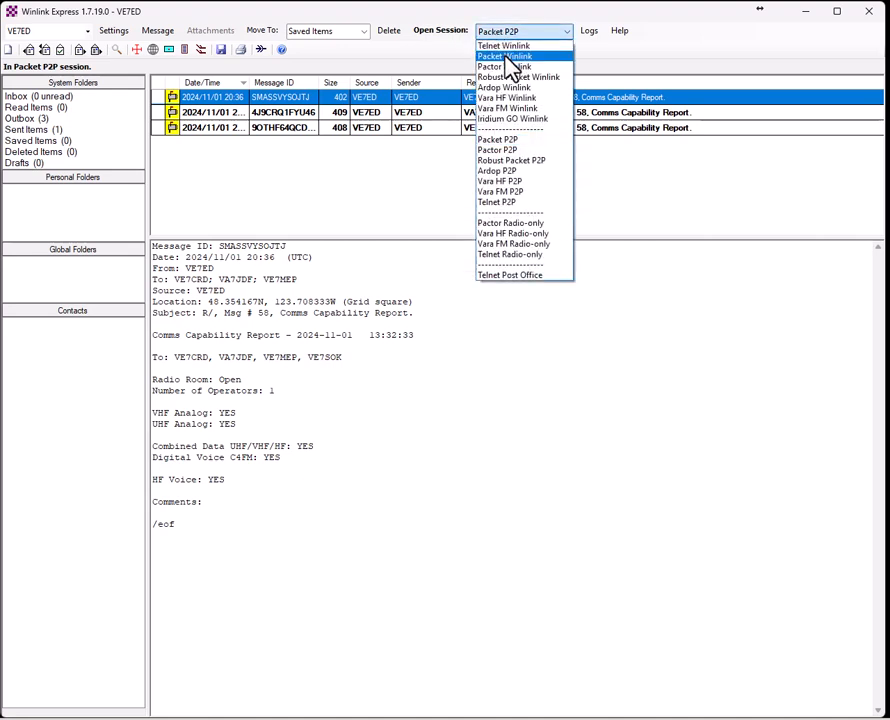
{"action": "left_click", "coordinate": [510, 56]}
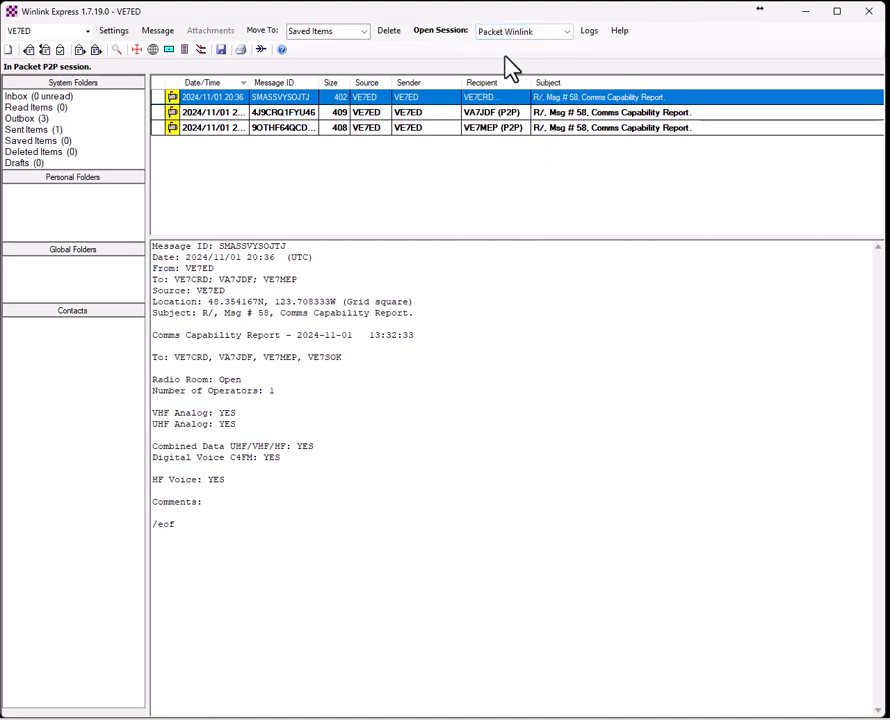
{"action": "left_click", "coordinate": [440, 31]}
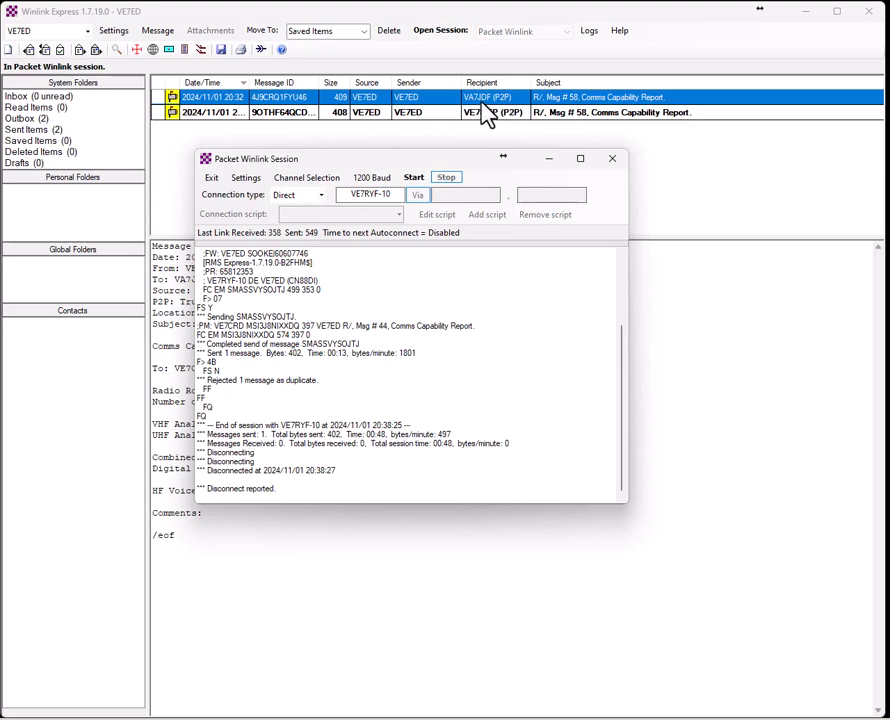
Delete the remaining P2P copies of the report from the Outbox and all the reports from Sent Items.
{"action": "left_click", "coordinate": [389, 33]}
{"action": "left_click", "coordinate": [389, 33]}
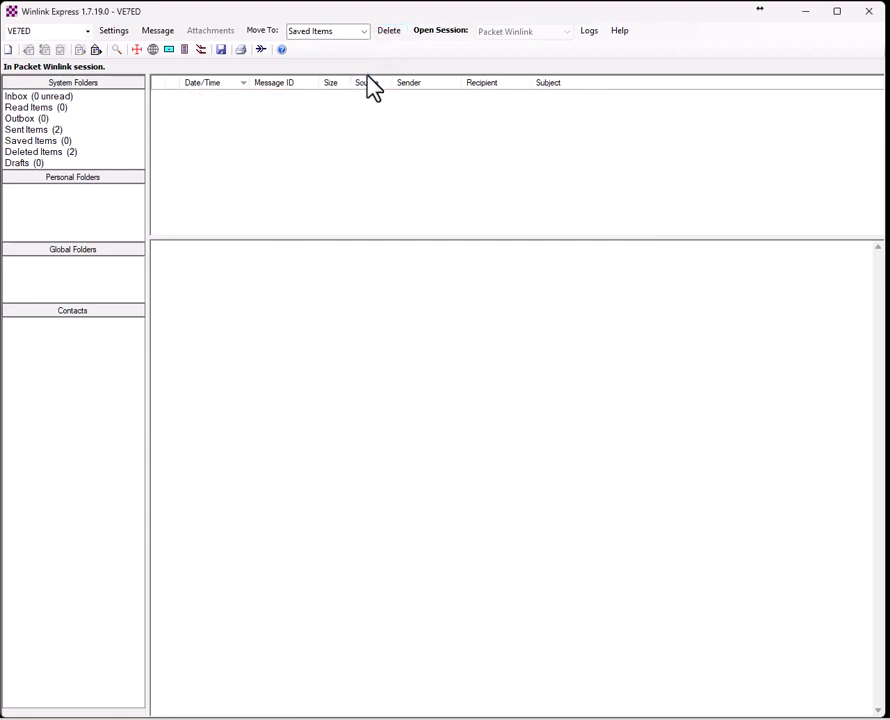
{"action": "left_click", "coordinate": [55, 131]}
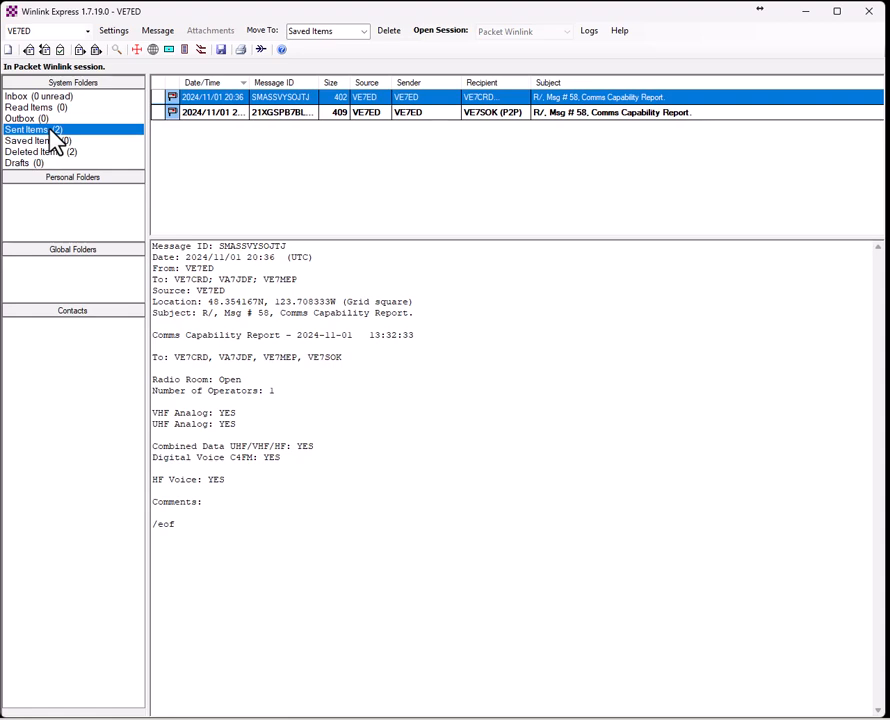
{"action": "left_click", "coordinate": [390, 30]}
{"action": "left_click", "coordinate": [393, 33]}
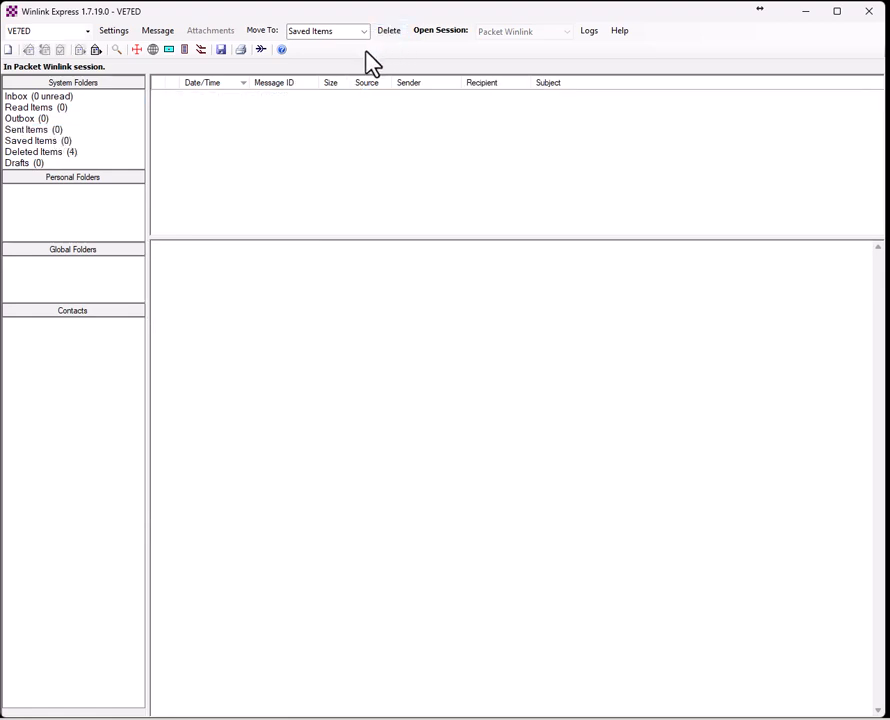
Purge all messages from the Deleted Items folder and confirm the removal.
{"action": "left_click", "coordinate": [47, 154]}
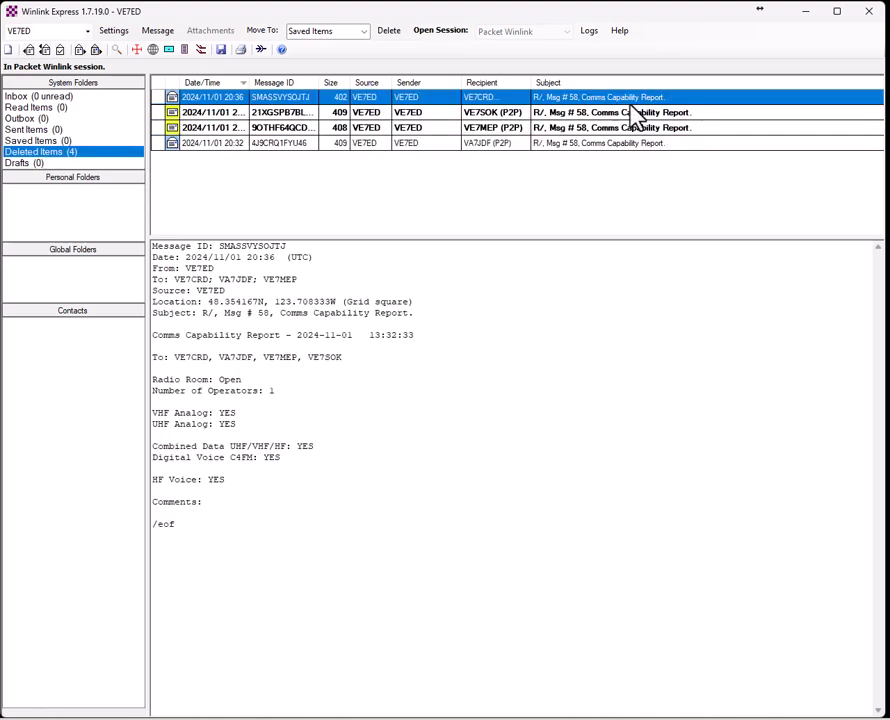
{"action": "left_click", "coordinate": [390, 30]}
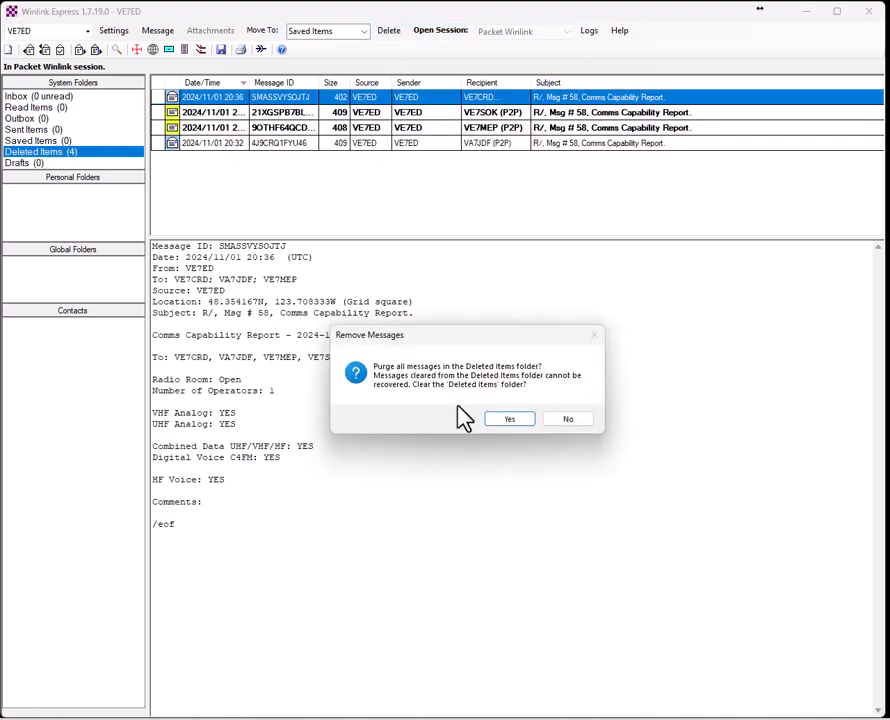
{"action": "left_click", "coordinate": [509, 418]}
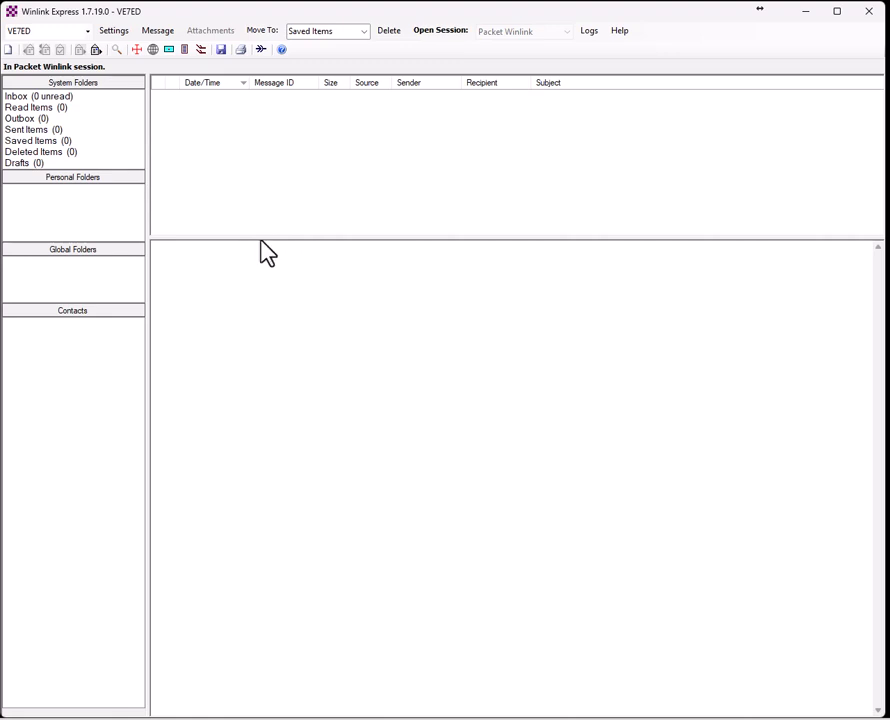
{"action": "mouse_move", "coordinate": [511, 717]}
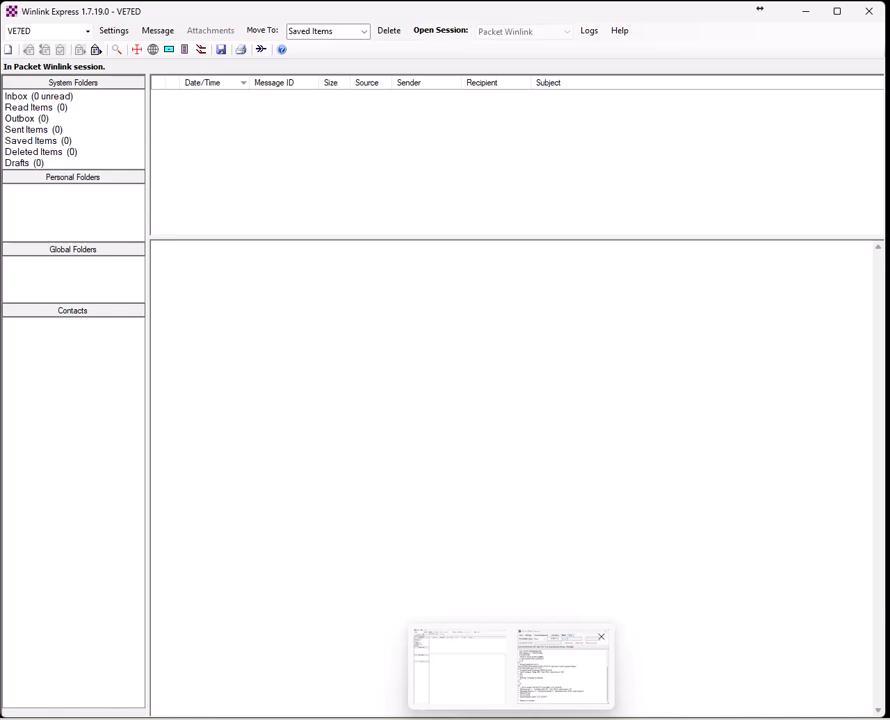